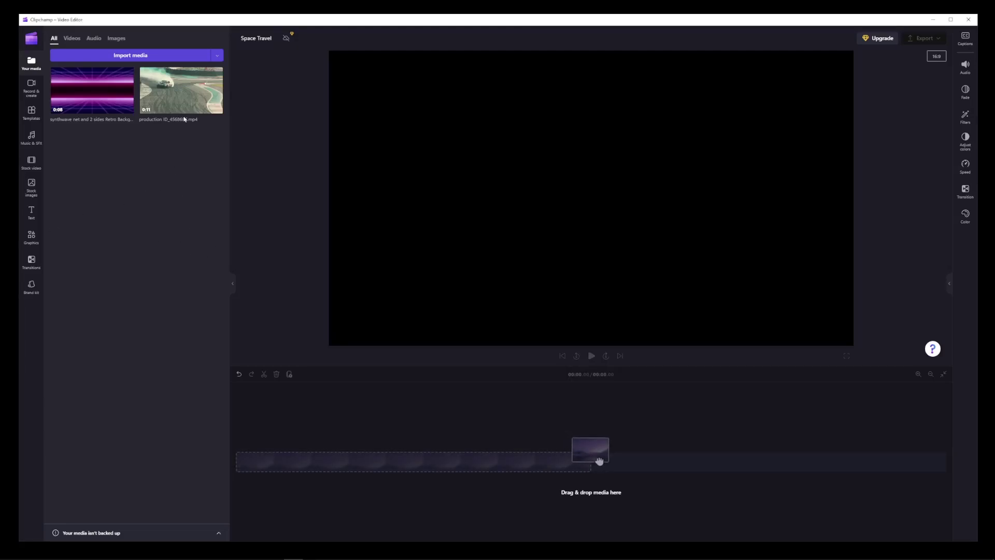
Step: Place the production_ID drift-car video on the timeline and play its first few seconds
{"action": "left_click_drag", "start_coordinate": [182, 91], "coordinate": [264, 465]}
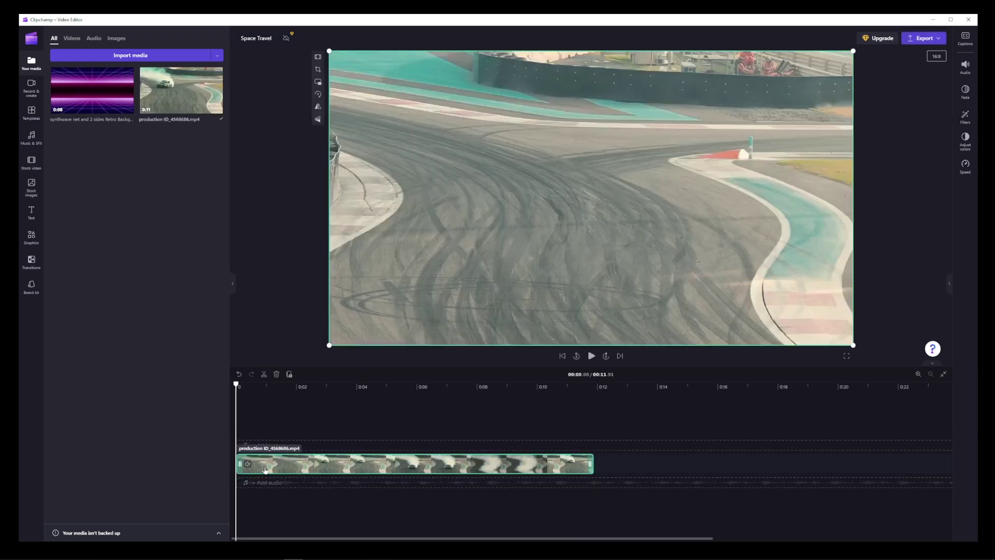
{"action": "left_click", "coordinate": [590, 356]}
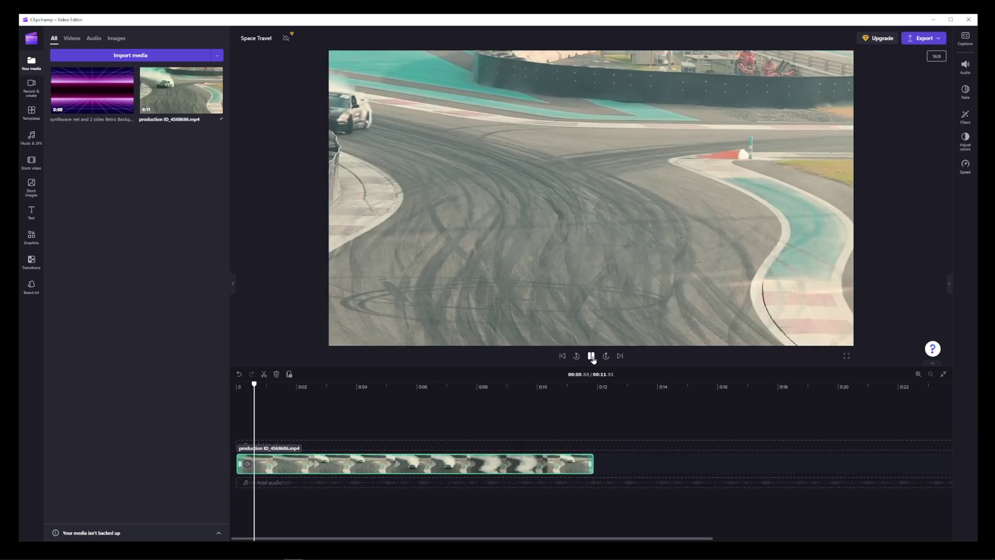
{"action": "left_click", "coordinate": [592, 356]}
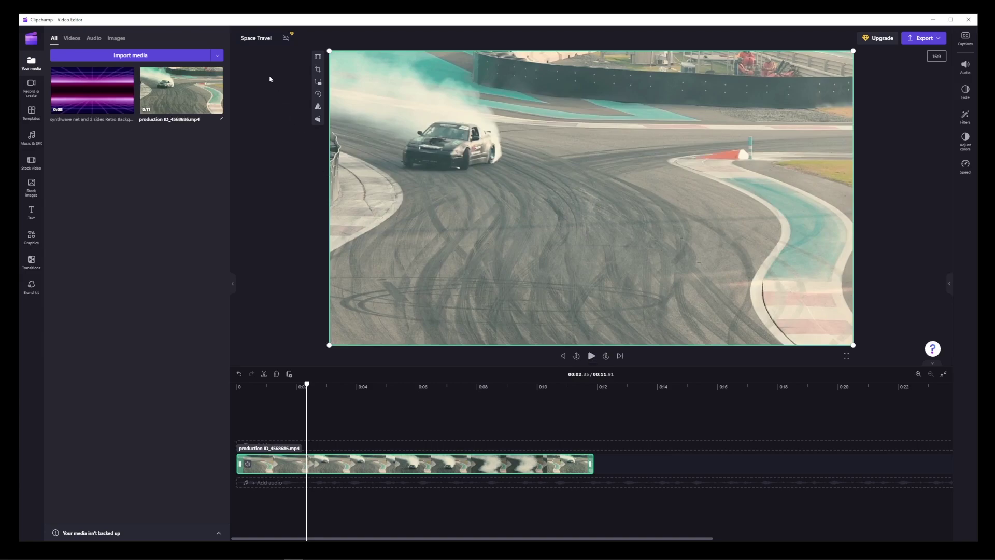
Step: Crop the clip's left, right, bottom and top edges inward around the drifting car
{"action": "left_click", "coordinate": [317, 69]}
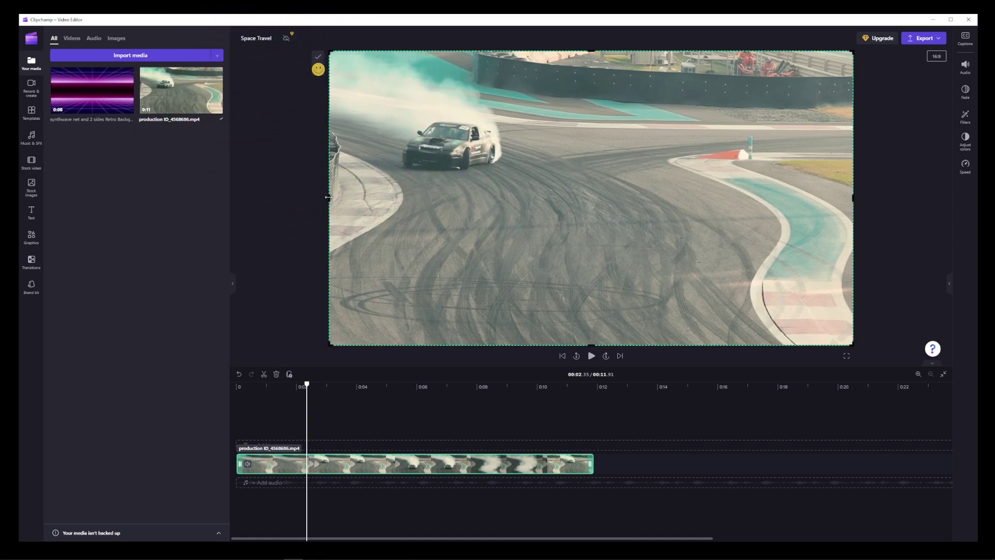
{"action": "left_click_drag", "start_coordinate": [330, 199], "coordinate": [415, 197]}
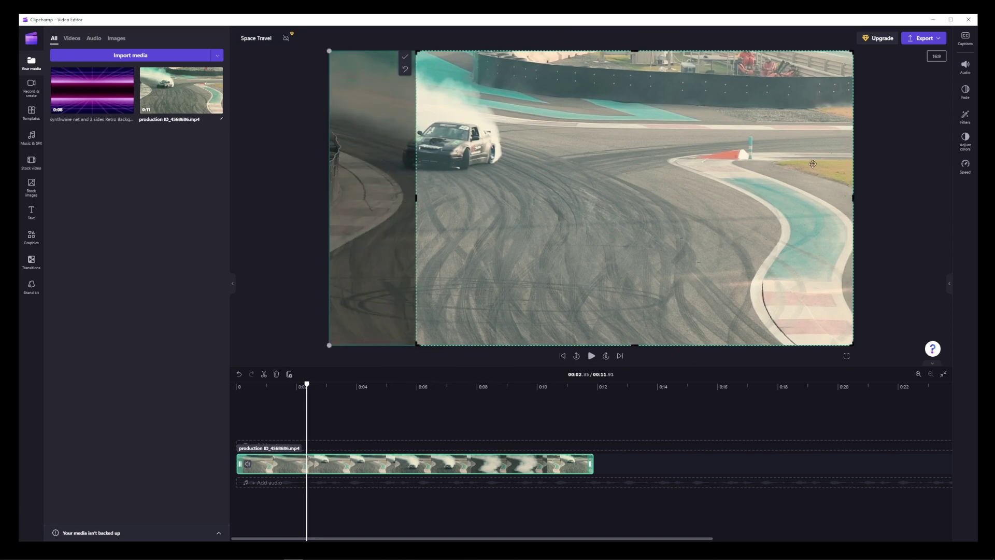
{"action": "left_click_drag", "start_coordinate": [853, 195], "coordinate": [744, 191]}
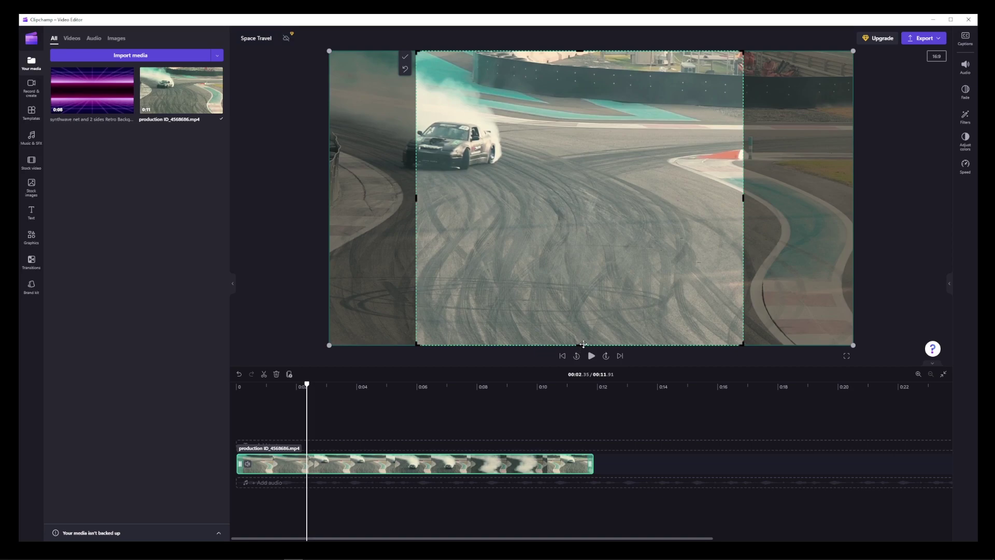
{"action": "left_click_drag", "start_coordinate": [577, 343], "coordinate": [578, 299]}
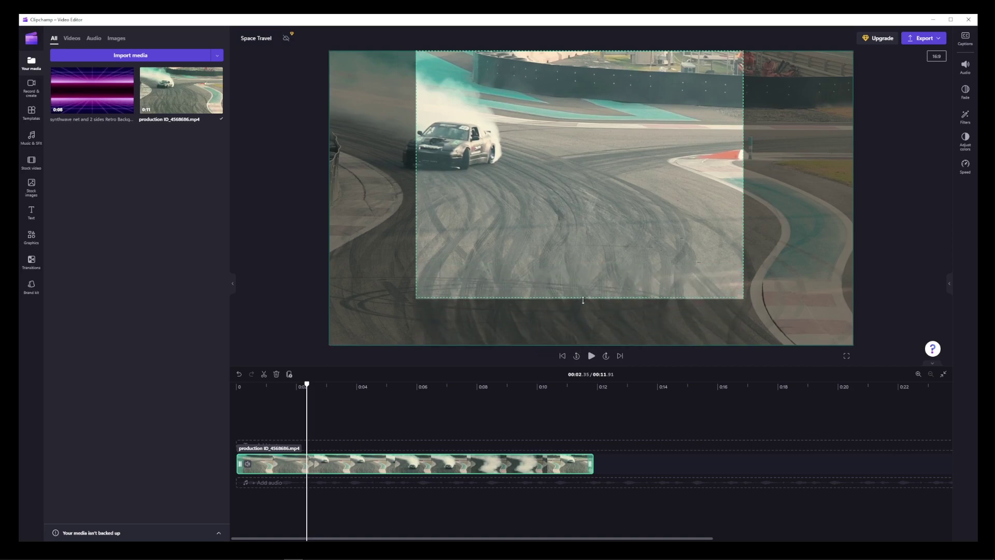
{"action": "left_click_drag", "start_coordinate": [581, 52], "coordinate": [589, 108]}
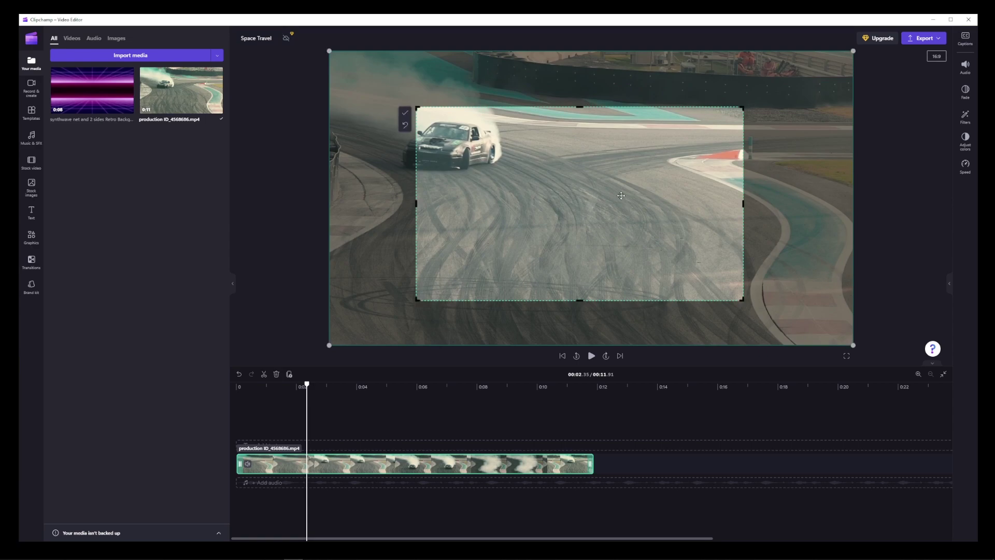
Step: Confirm the crop and move the cropped clip onto the frame's centre snap guides
{"action": "key", "text": "Return"}
{"action": "mouse_move", "coordinate": [624, 221]}
{"action": "left_mouse_down"}
{"action": "mouse_move", "coordinate": [584, 180]}
{"action": "mouse_move", "coordinate": [623, 233]}
{"action": "mouse_move", "coordinate": [646, 227]}
{"action": "left_mouse_up"}
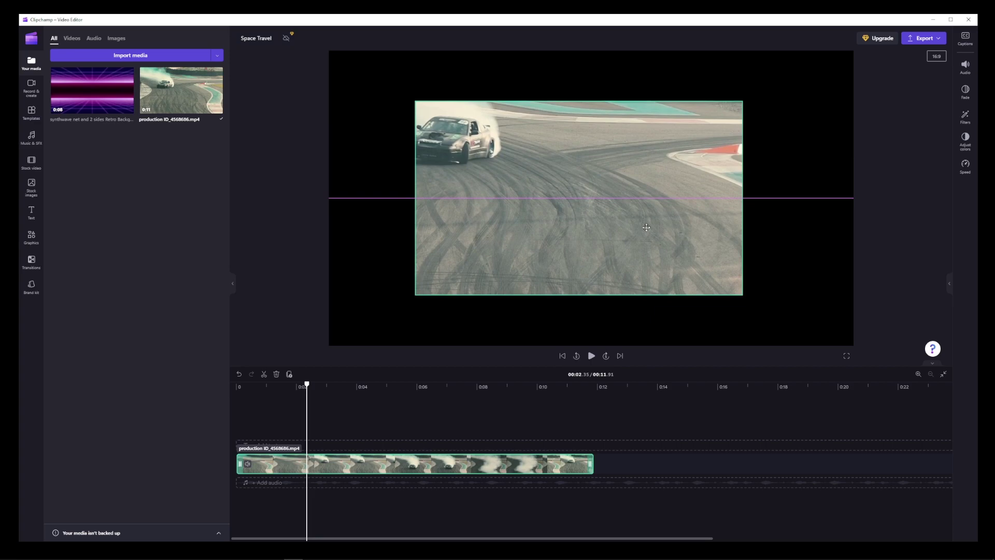
{"action": "left_click_drag", "start_coordinate": [646, 228], "coordinate": [660, 227]}
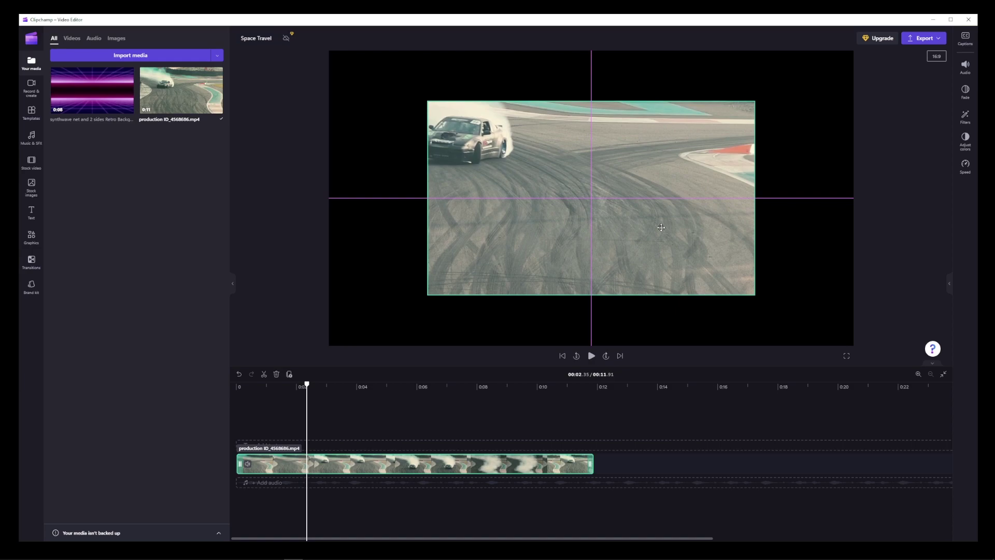
Step: Enlarge the cropped clip from its corner to fill the preview, then replay it from the start
{"action": "key", "text": "alt"}
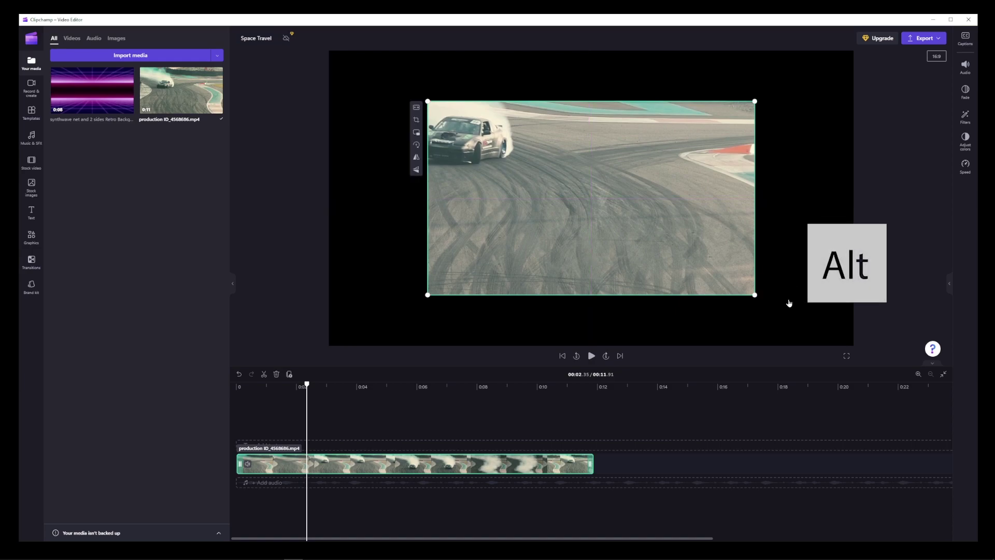
{"action": "left_click_drag", "start_coordinate": [758, 301], "coordinate": [856, 356]}
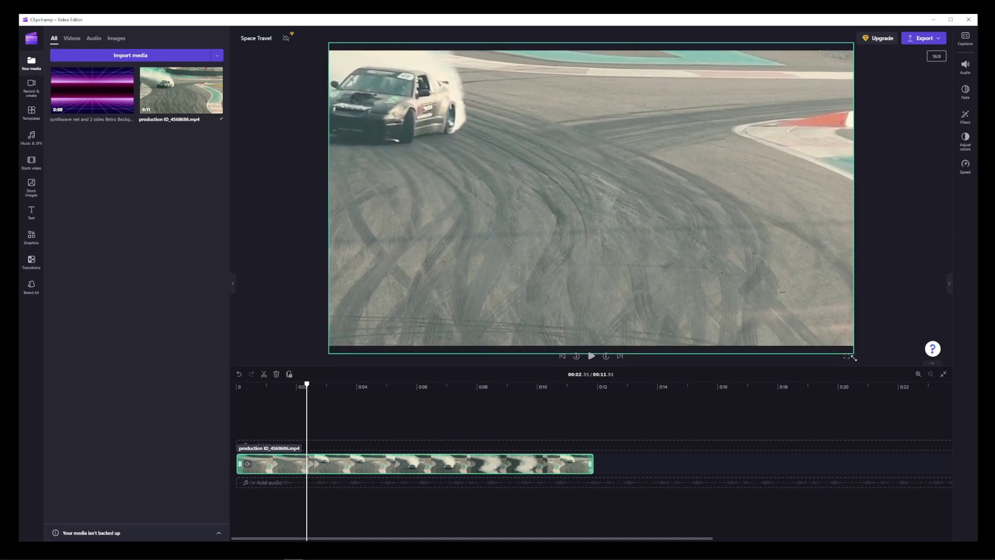
{"action": "left_click", "coordinate": [561, 355]}
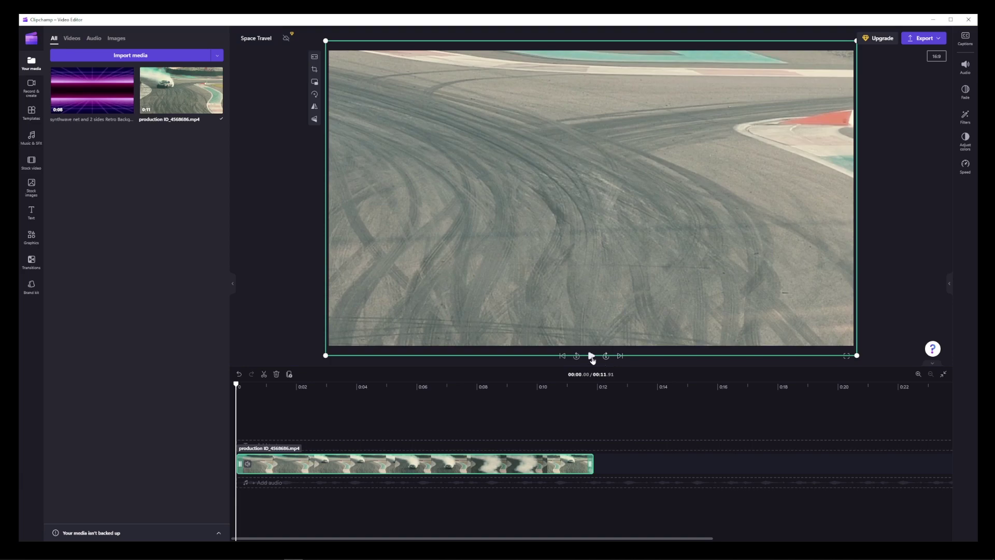
{"action": "left_click", "coordinate": [591, 356]}
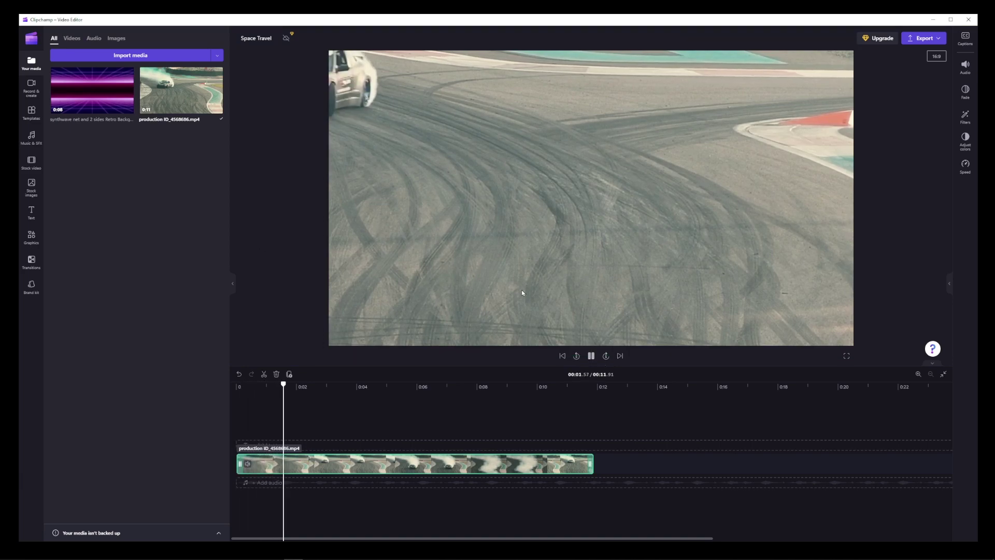